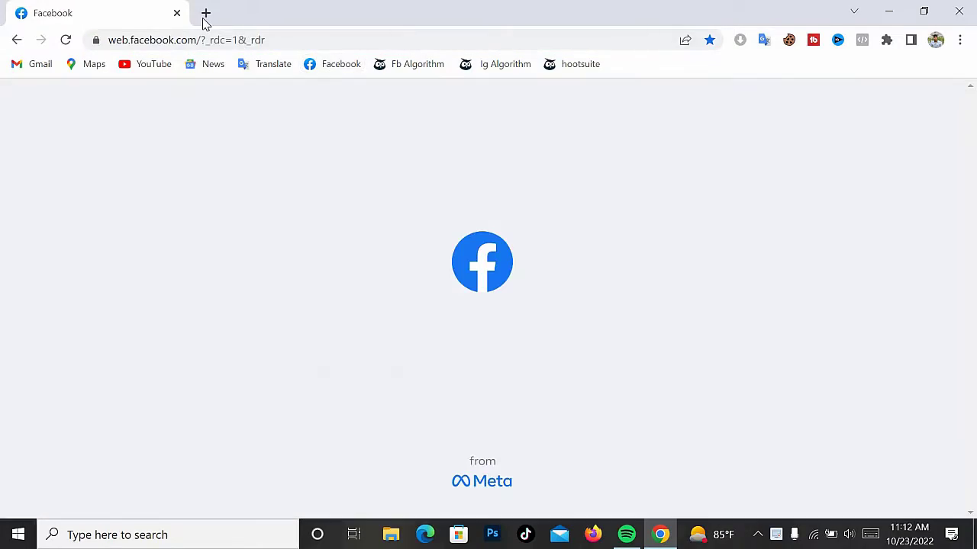
- Open robiullaowl.com/wp-admin/ in a new browser tab and log in to WordPress with the prefilled credentials
{"action": "left_click", "coordinate": [205, 13]}
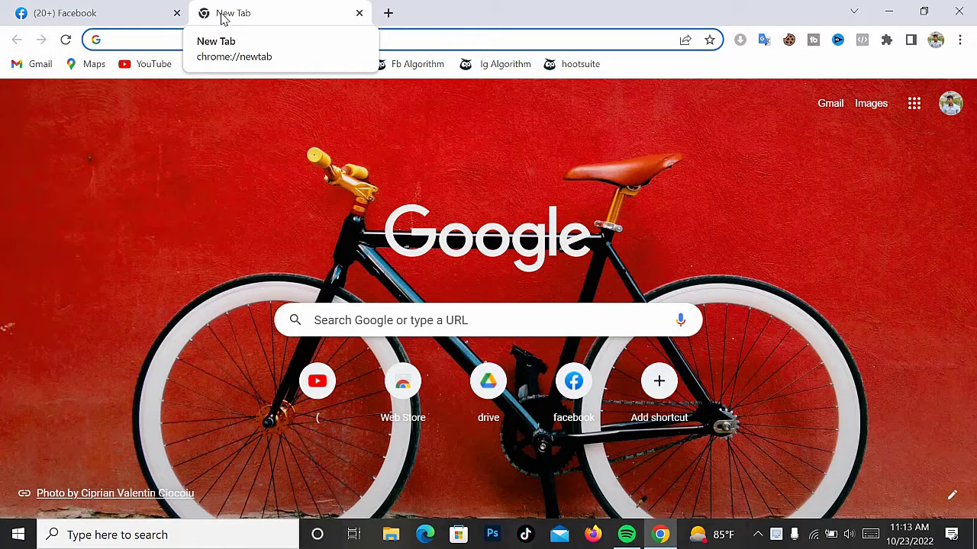
{"action": "type", "text": "robiull"}
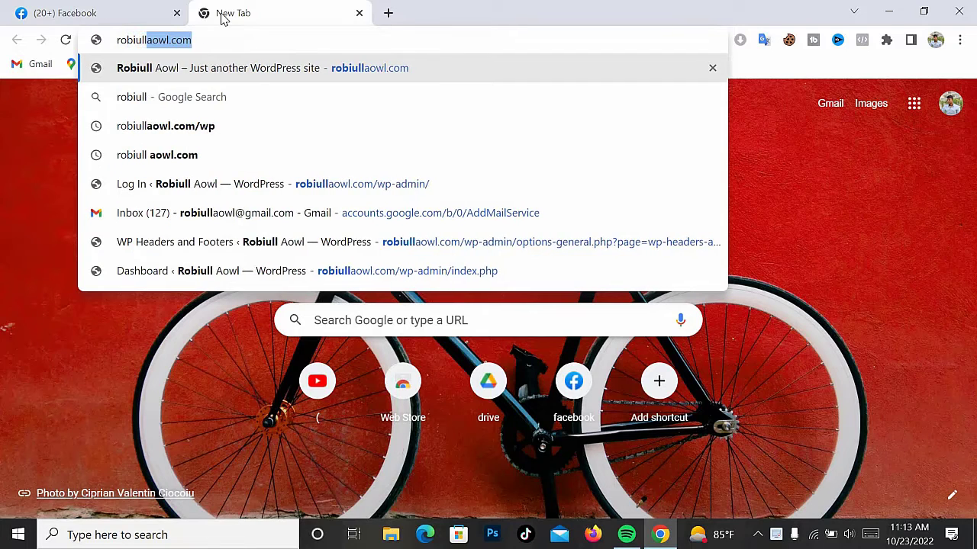
{"action": "type", "text": "aowl"}
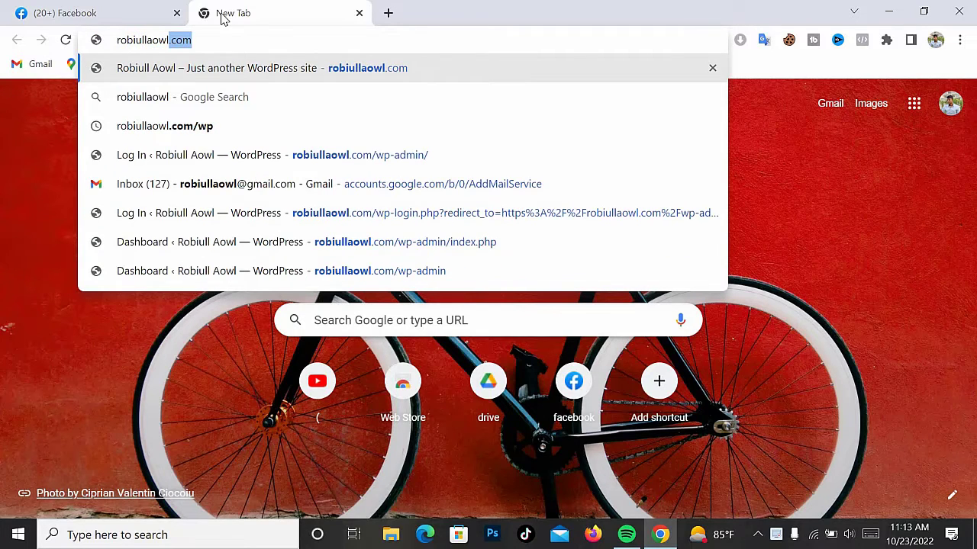
{"action": "type", "text": ".co0m"}
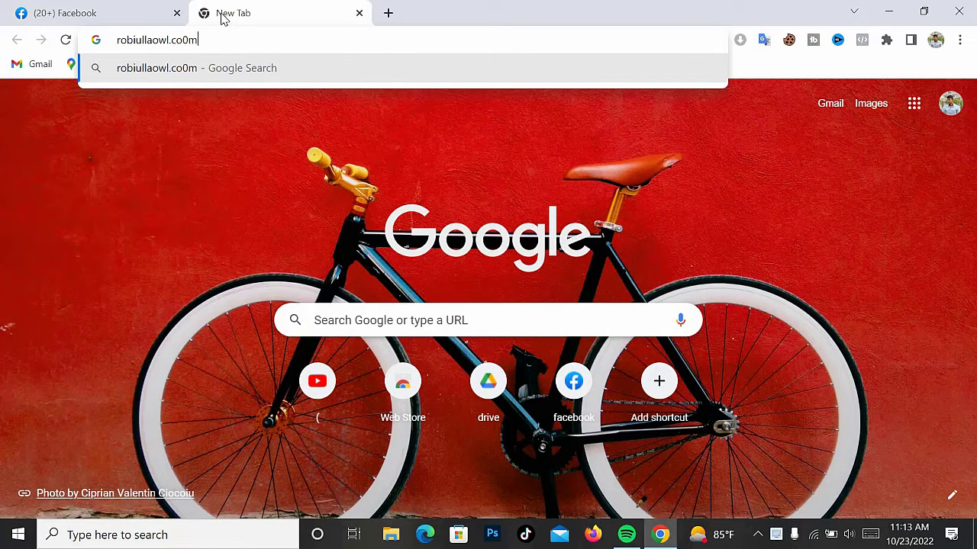
{"action": "key", "text": "BackSpace"}
{"action": "key", "text": "BackSpace"}
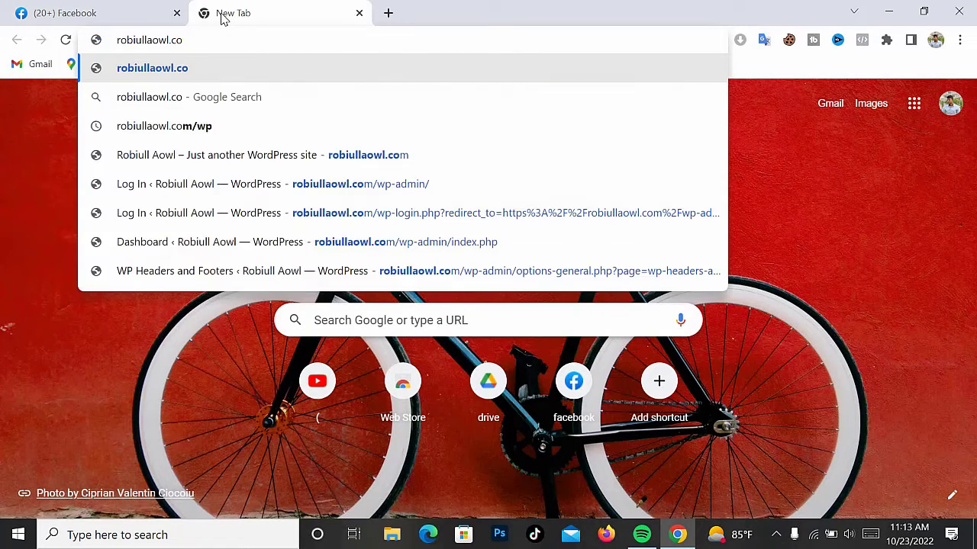
{"action": "type", "text": "m/wp-admin/"}
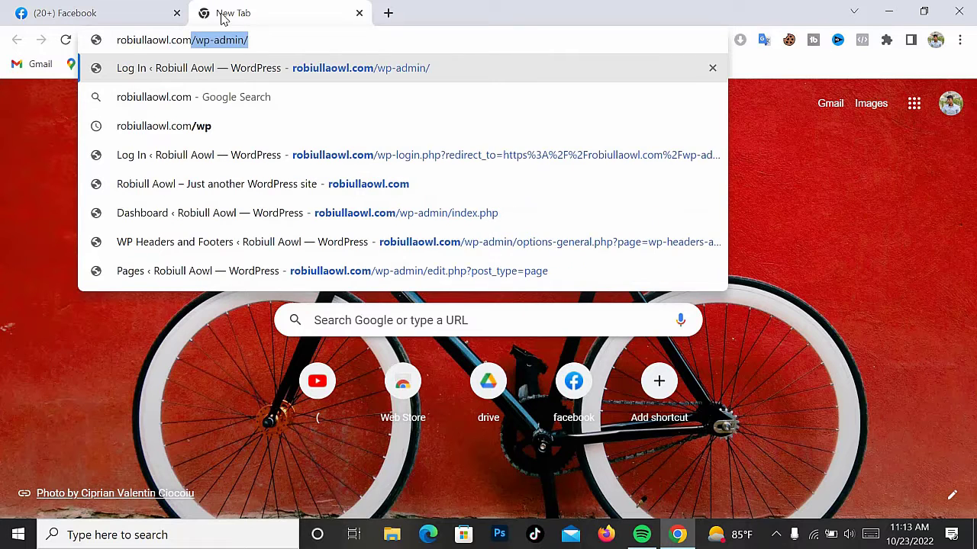
{"action": "left_click", "coordinate": [266, 61]}
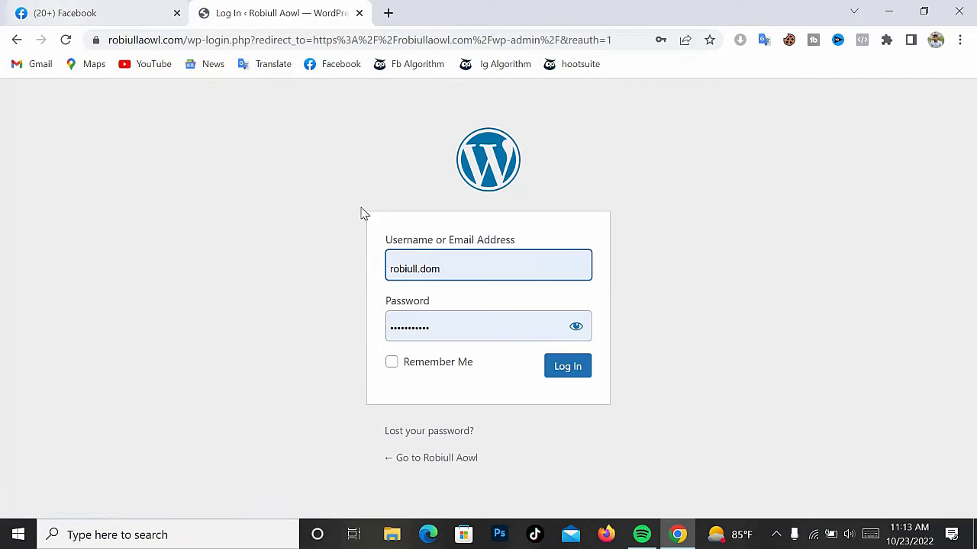
{"action": "left_click", "coordinate": [567, 368]}
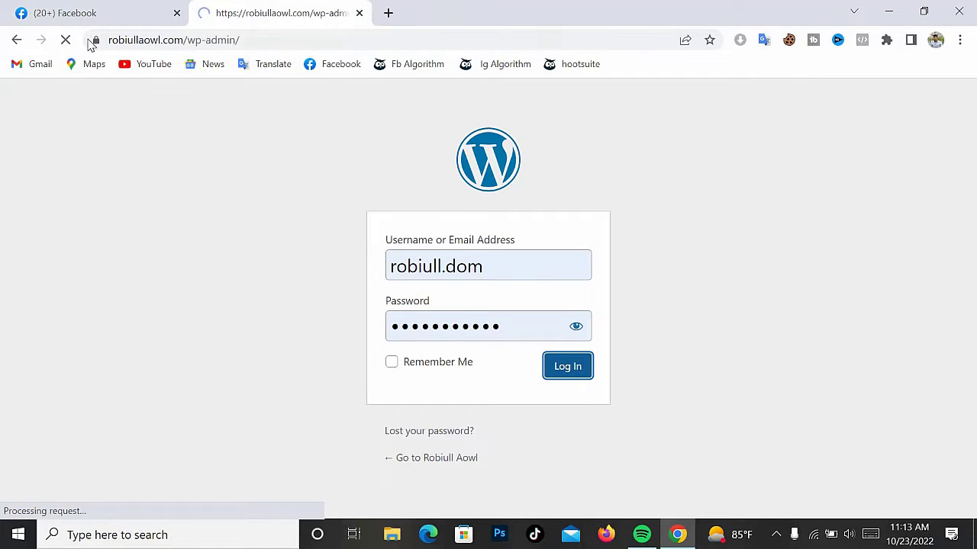
- Return to Facebook and go through Pages and Meta Business Suite to the account's full business settings
{"action": "left_click", "coordinate": [126, 14]}
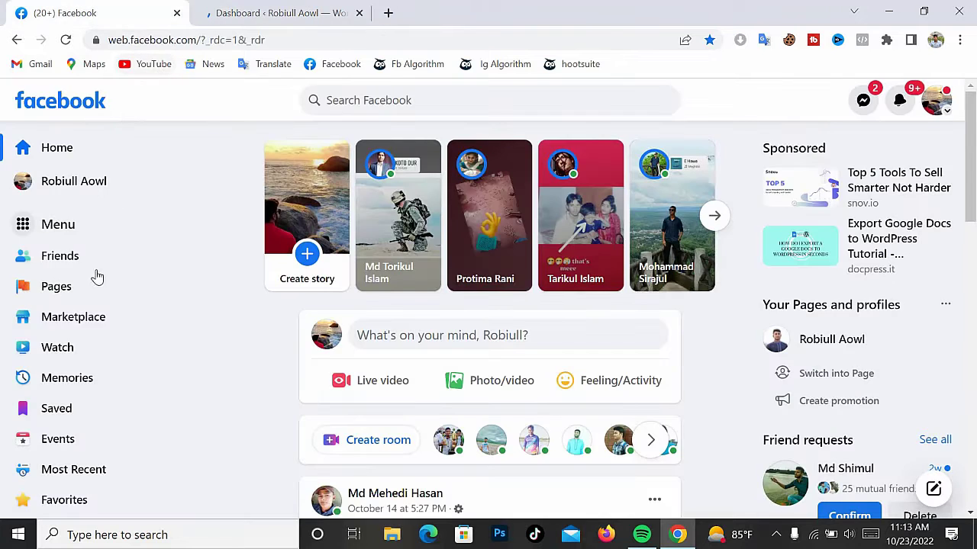
{"action": "left_click", "coordinate": [96, 296]}
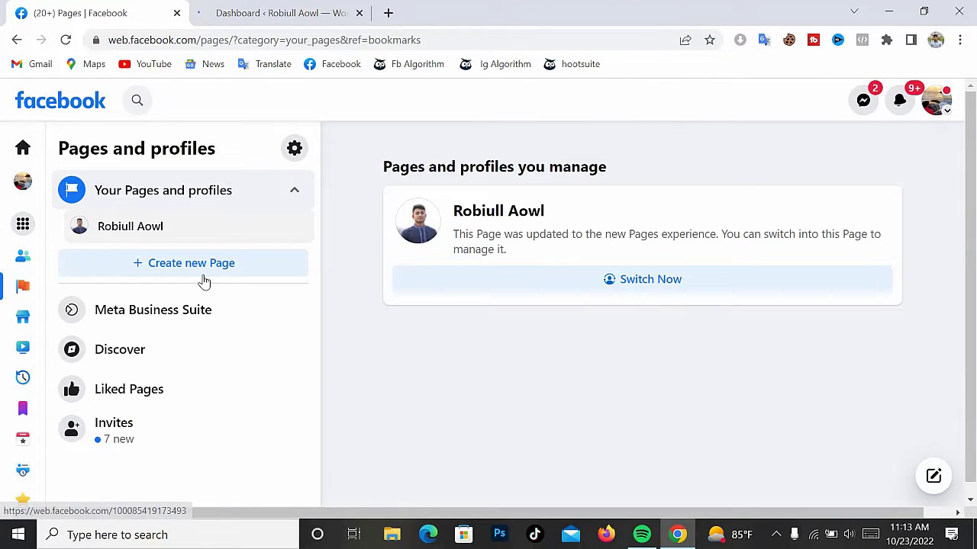
{"action": "left_click", "coordinate": [197, 309]}
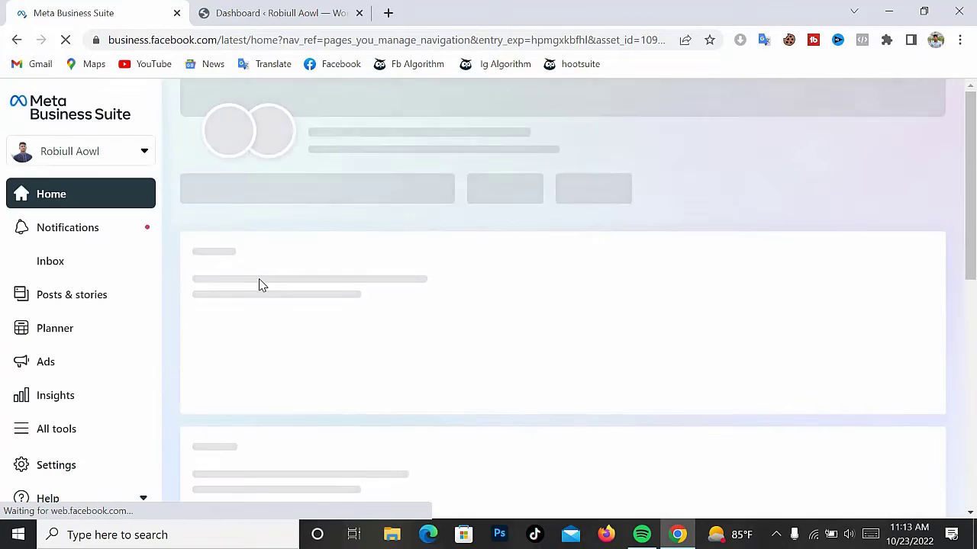
{"action": "scroll", "coordinate": [117, 404], "scroll_direction": "down", "scroll_amount": 1}
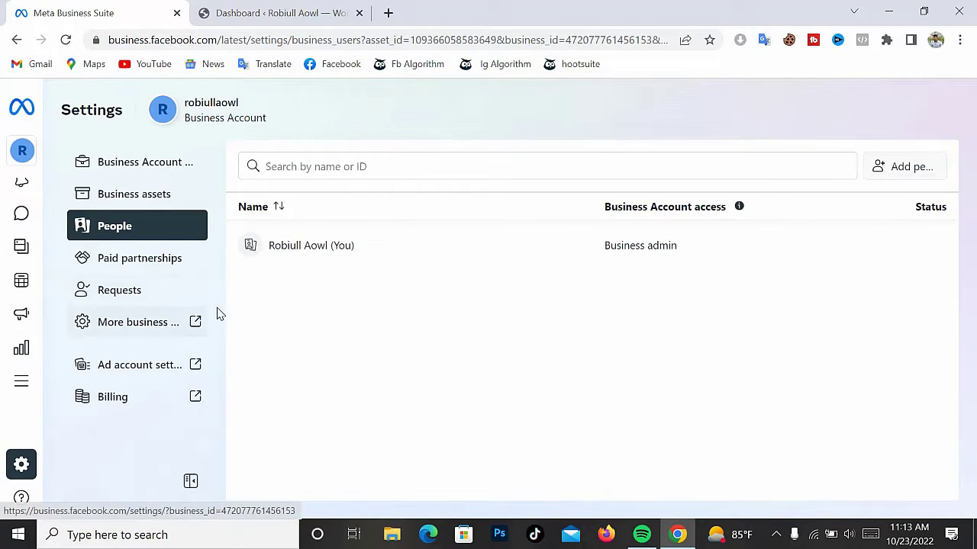
{"action": "left_click", "coordinate": [152, 332]}
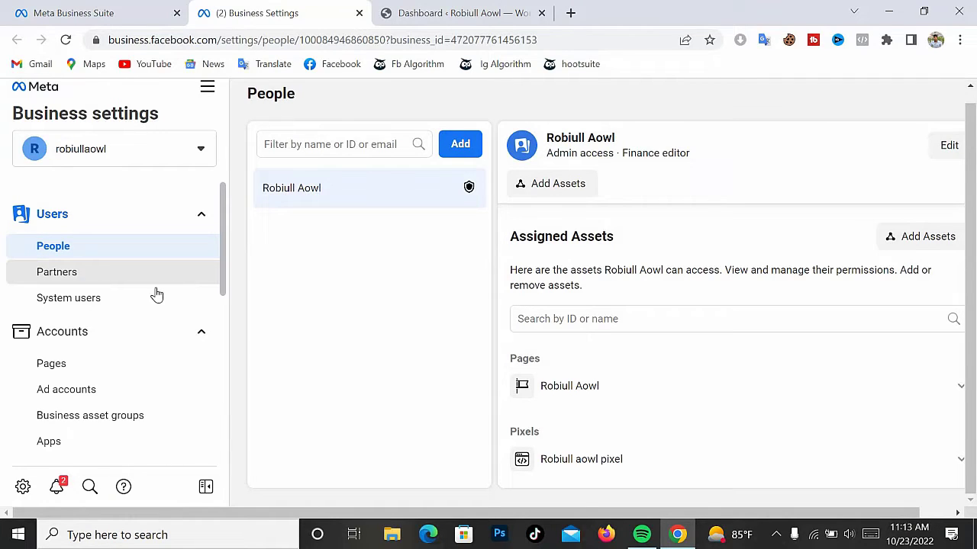
- Open the Domains page under Brand Safety in the business settings
{"action": "scroll", "coordinate": [156, 295], "scroll_direction": "down", "scroll_amount": 2}
{"action": "scroll", "coordinate": [155, 294], "scroll_direction": "down", "scroll_amount": 2}
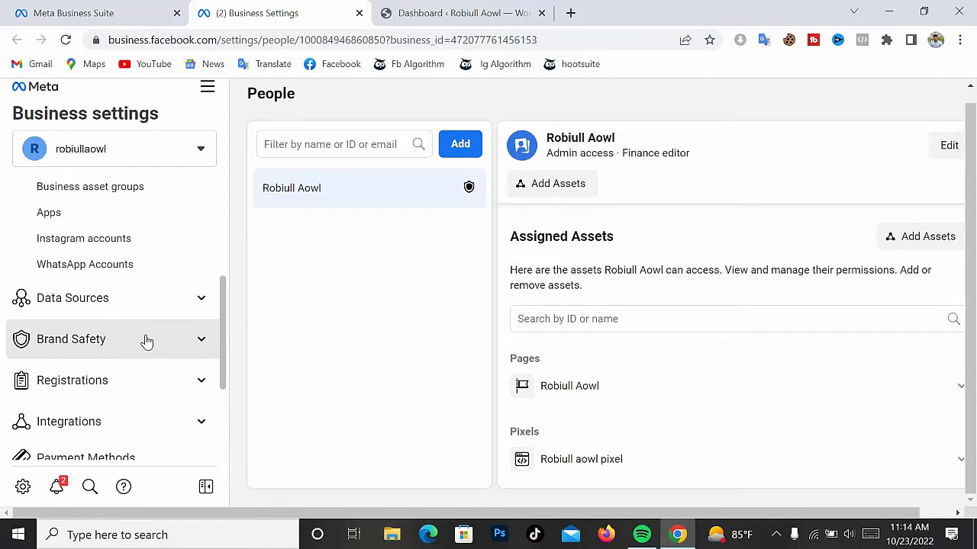
{"action": "left_click", "coordinate": [147, 340]}
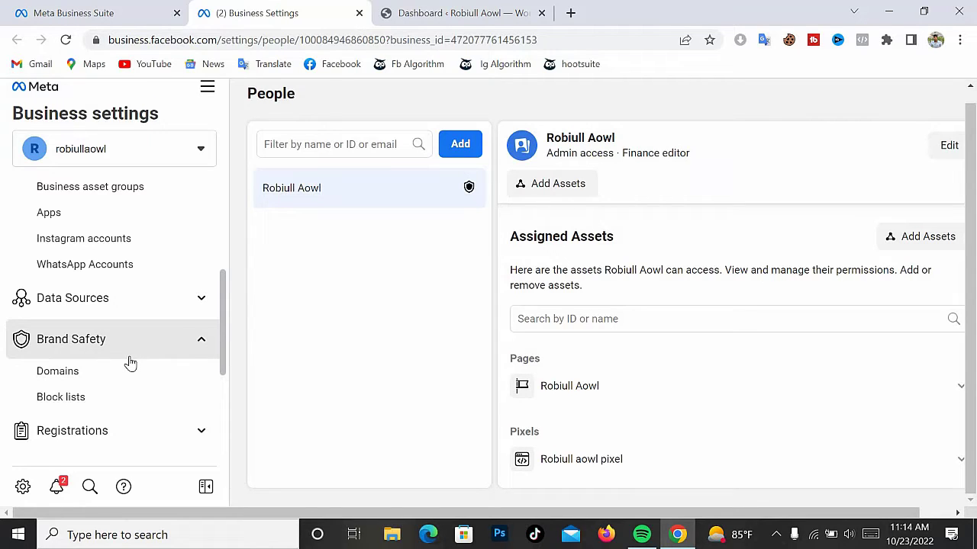
{"action": "left_click", "coordinate": [79, 374]}
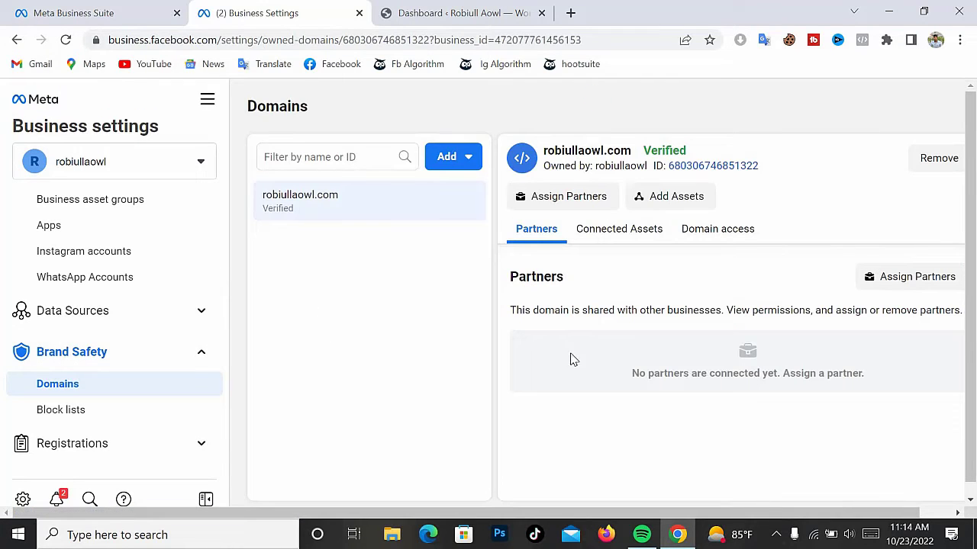
- Remove the robiullaowl.com domain from the business account and dismiss the removal notice
{"action": "scroll", "coordinate": [660, 259], "scroll_direction": "down", "scroll_amount": 1}
{"action": "scroll", "coordinate": [662, 260], "scroll_direction": "up", "scroll_amount": 1}
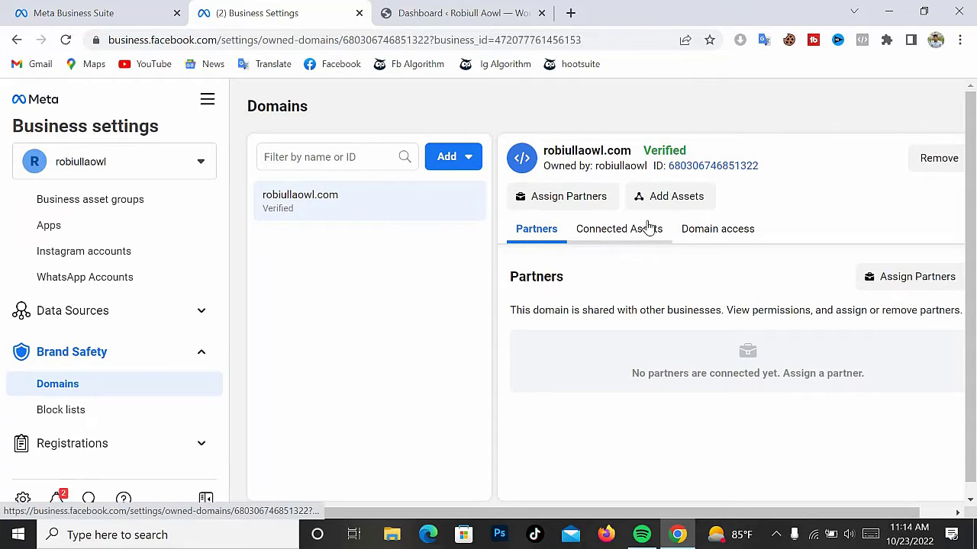
{"action": "left_click", "coordinate": [942, 159]}
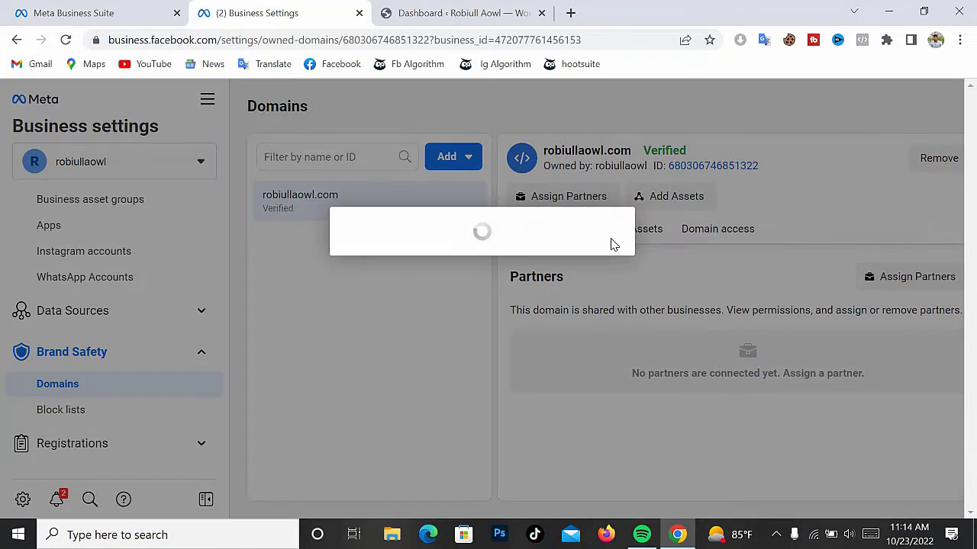
{"action": "left_click", "coordinate": [573, 312]}
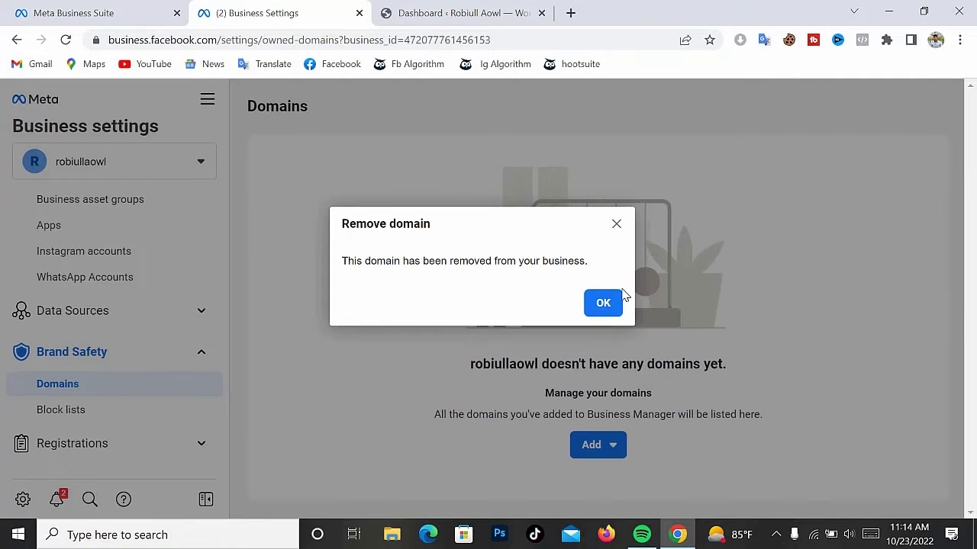
{"action": "left_click", "coordinate": [603, 303]}
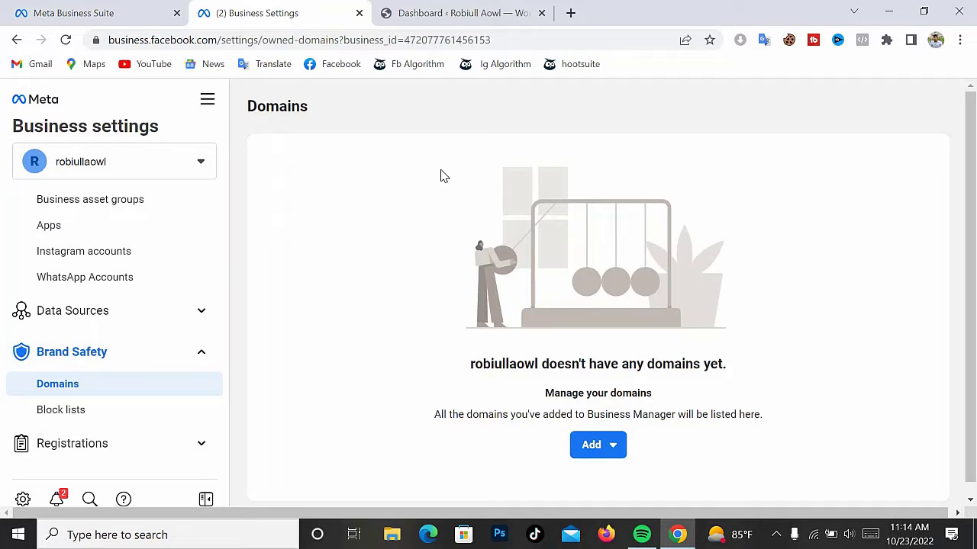
- Create a new domain entry for robiullaowl.com in the business account
{"action": "scroll", "coordinate": [369, 303], "scroll_direction": "down", "scroll_amount": 1}
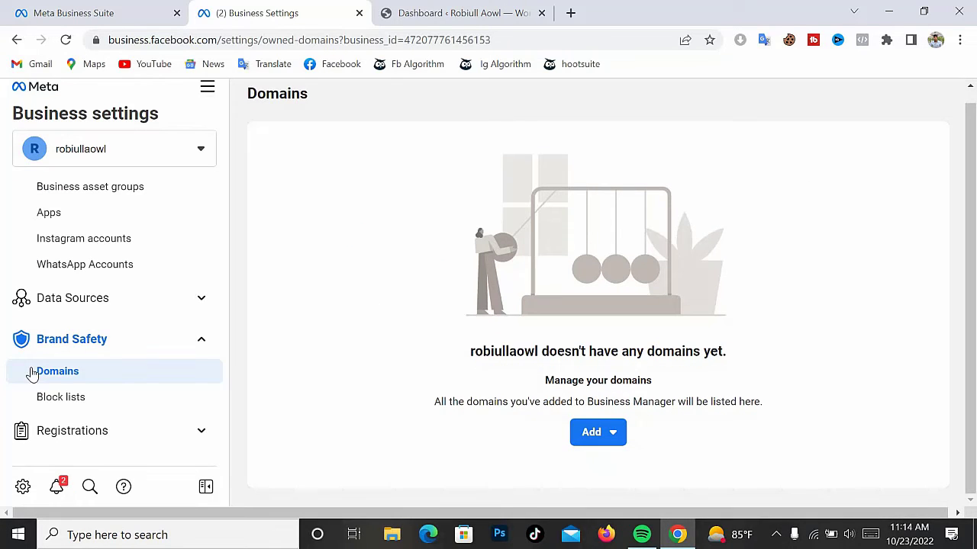
{"action": "scroll", "coordinate": [47, 371], "scroll_direction": "down", "scroll_amount": 3}
{"action": "scroll", "coordinate": [114, 321], "scroll_direction": "up", "scroll_amount": 5}
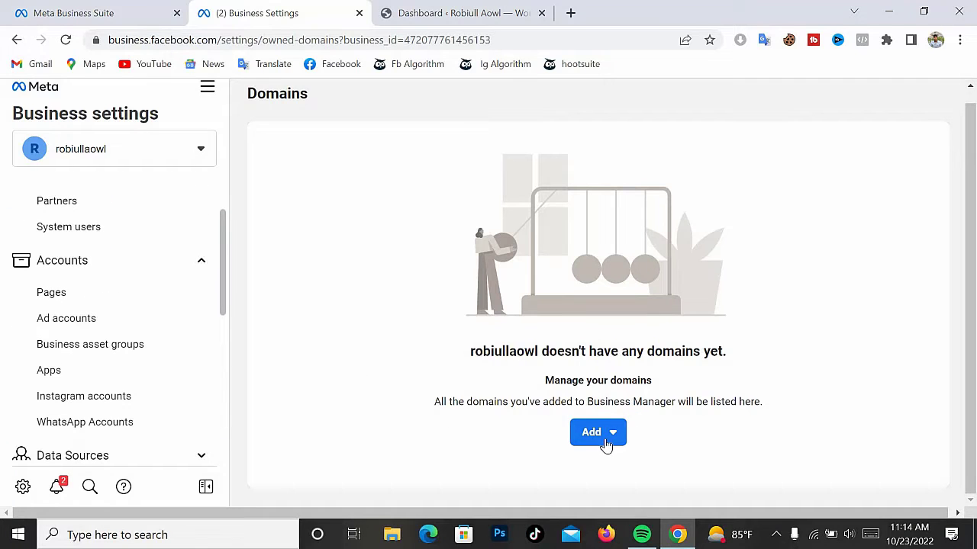
{"action": "left_click", "coordinate": [610, 432]}
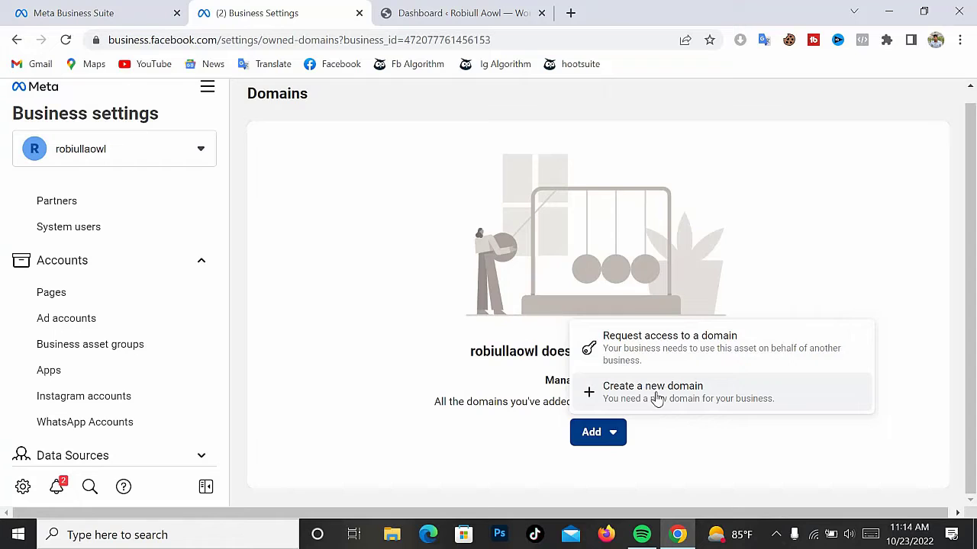
{"action": "left_click", "coordinate": [594, 389]}
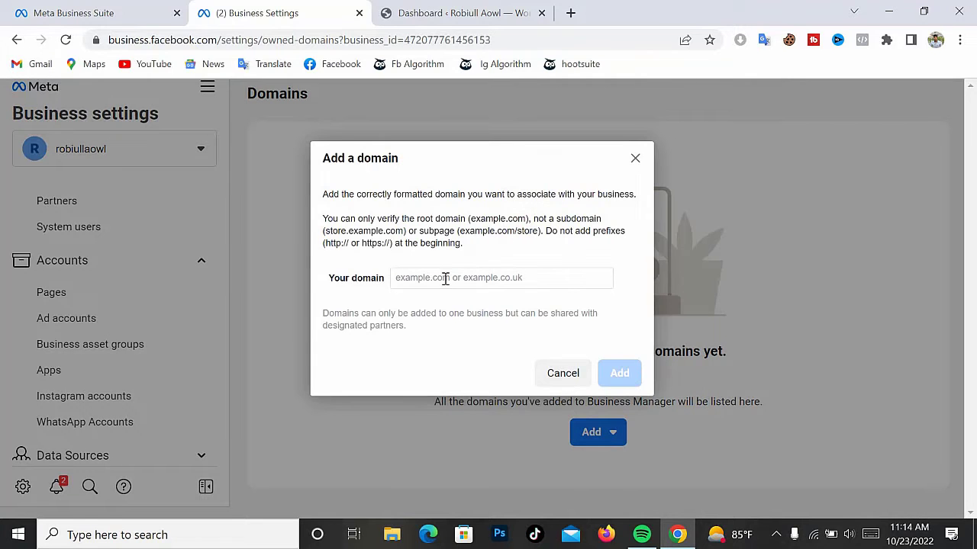
{"action": "left_click", "coordinate": [525, 276]}
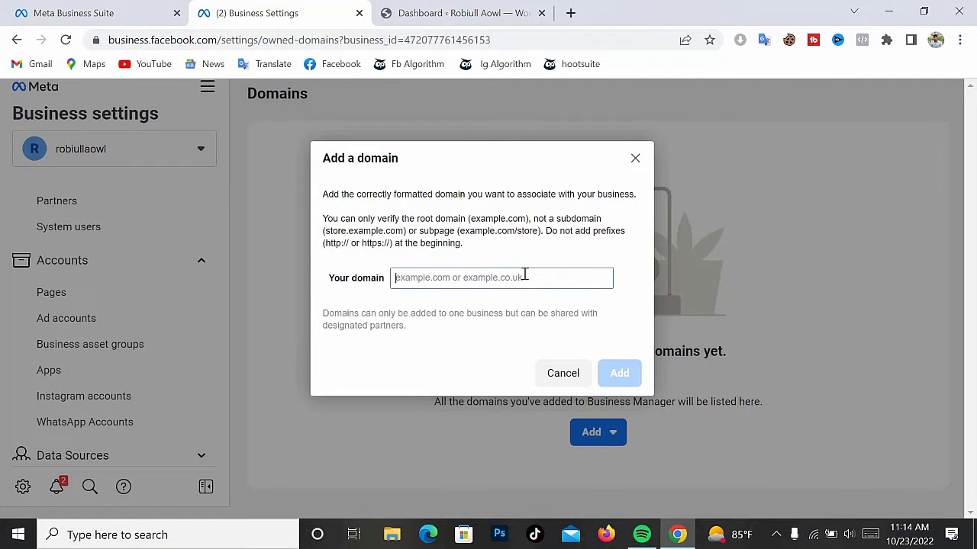
{"action": "type", "text": "robiullaowl.com"}
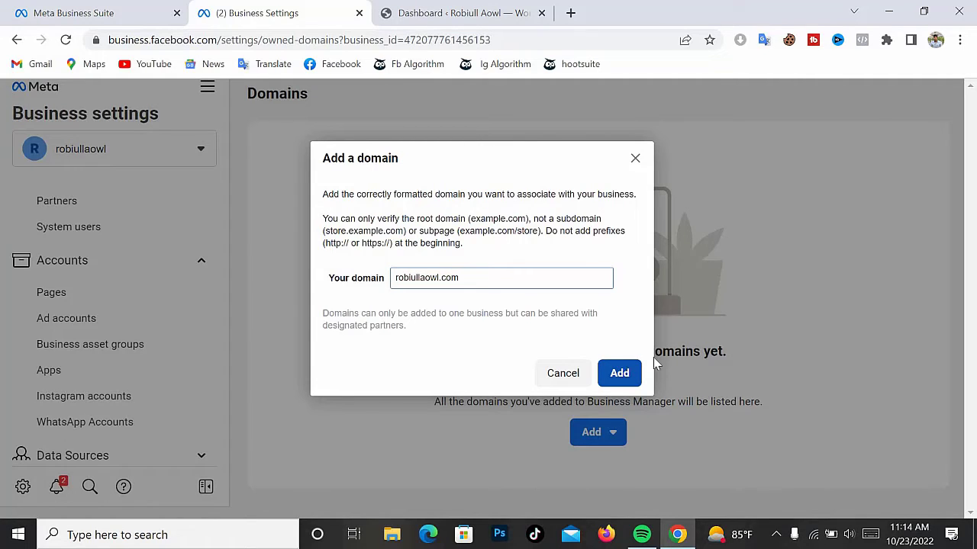
{"action": "left_click", "coordinate": [625, 370]}
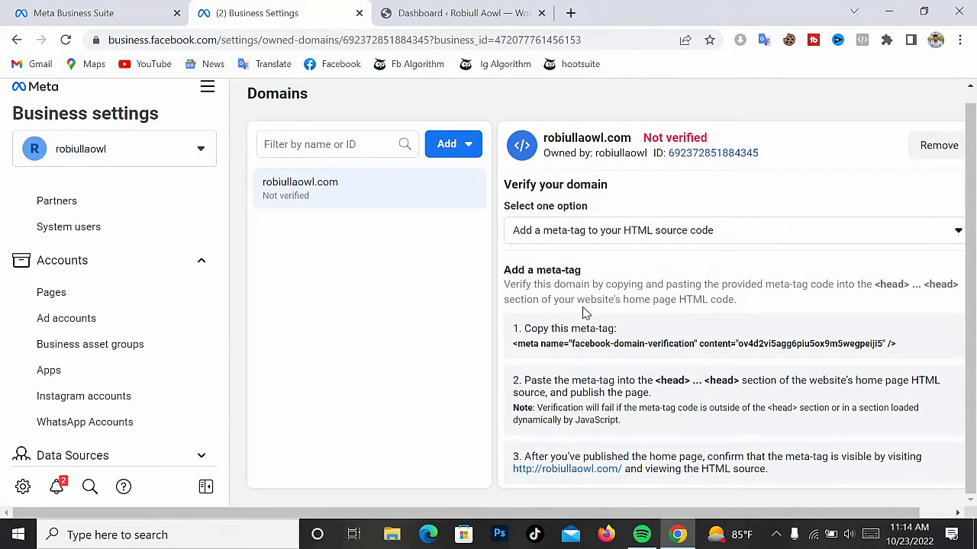
- Try the HTML file upload as the verification method and return to adding a meta-tag to the HTML source code
{"action": "left_click", "coordinate": [723, 238]}
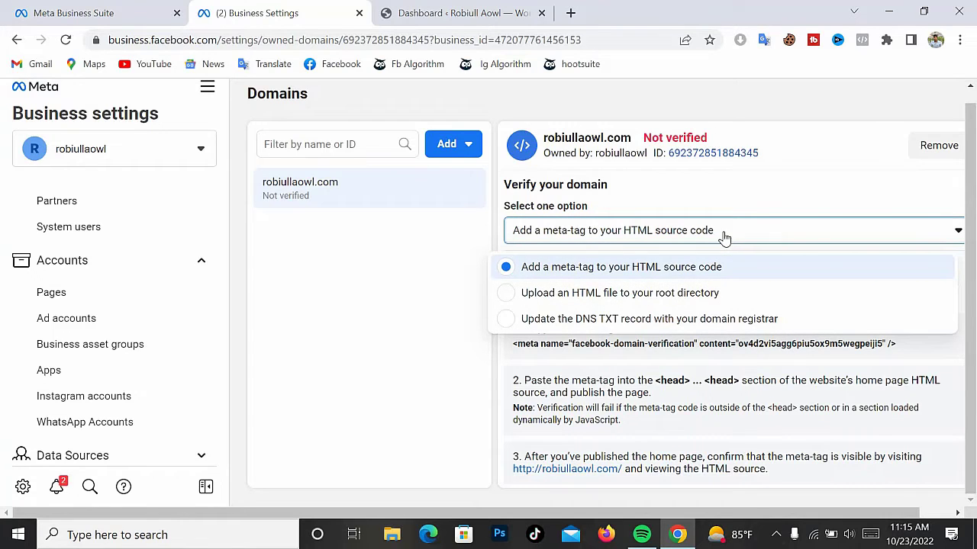
{"action": "left_click", "coordinate": [632, 299]}
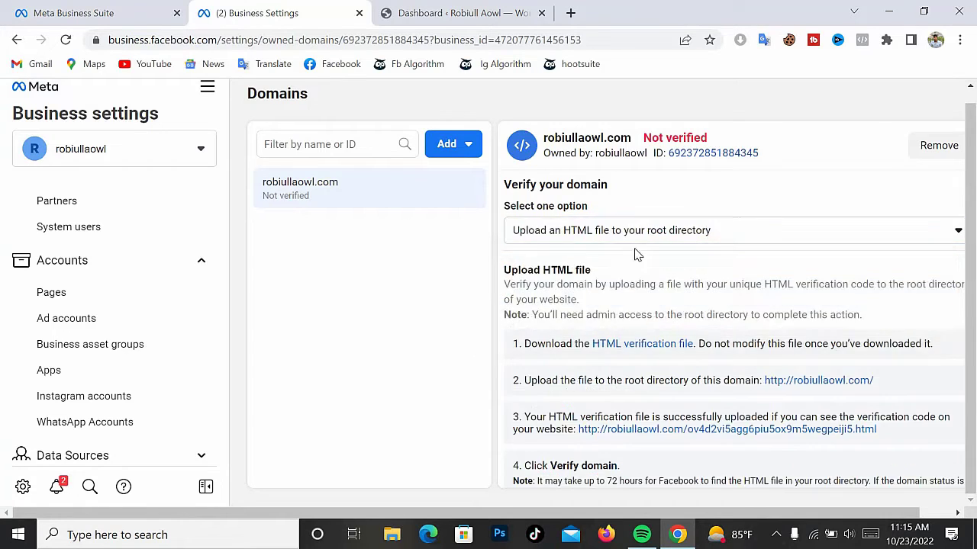
{"action": "left_click", "coordinate": [724, 231]}
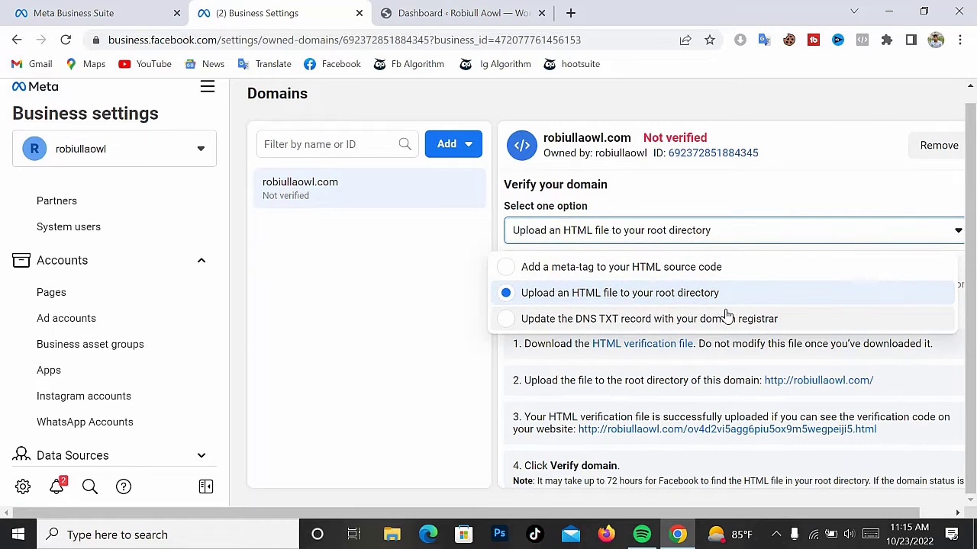
{"action": "left_click", "coordinate": [679, 269]}
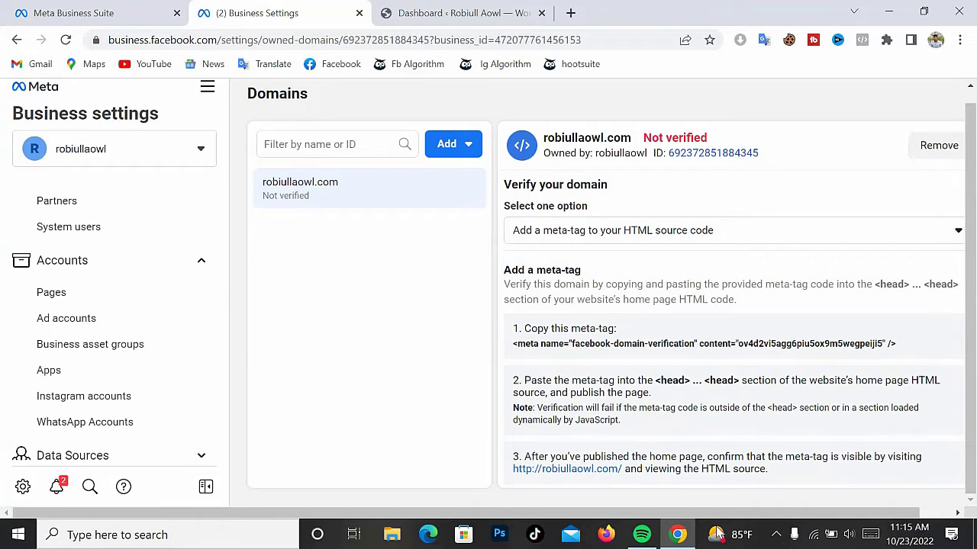
- Copy the complete facebook-domain-verification meta-tag for robiullaowl.com
{"action": "left_click", "coordinate": [833, 348]}
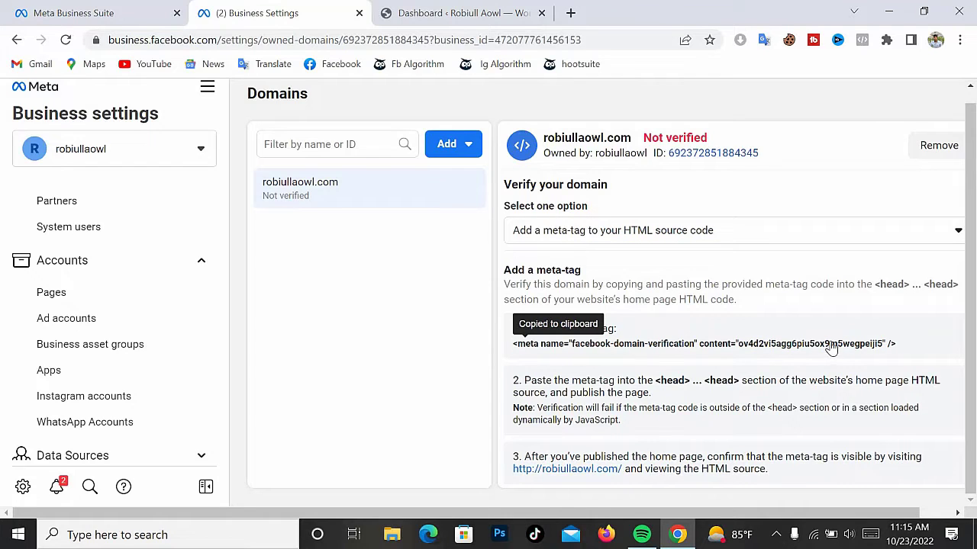
{"action": "left_click_drag", "start_coordinate": [916, 345], "coordinate": [657, 364]}
{"action": "left_click_drag", "start_coordinate": [958, 343], "coordinate": [503, 347]}
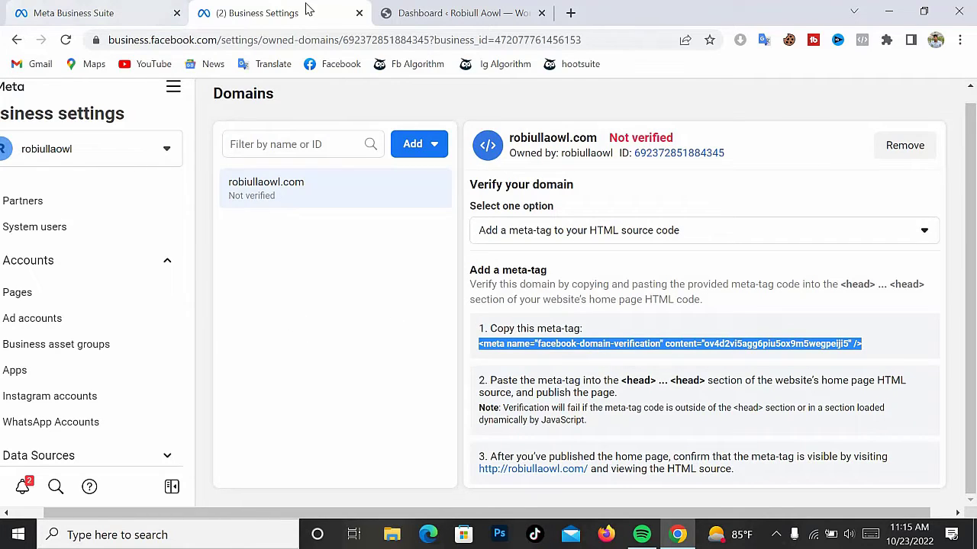
- Switch to the WordPress dashboard and open the WP Headers and Footers plugin settings
{"action": "key", "text": "ctrl+Tab"}
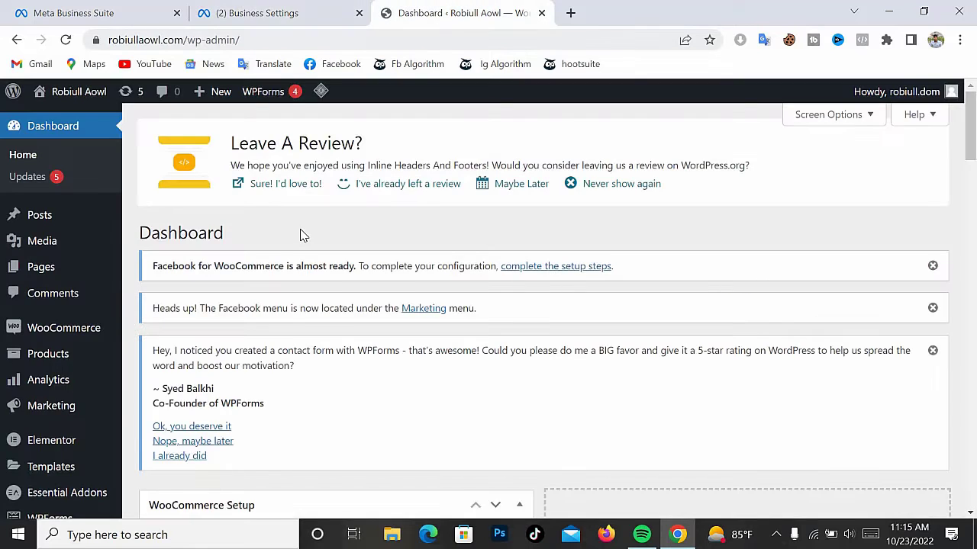
{"action": "scroll", "coordinate": [313, 274], "scroll_direction": "down", "scroll_amount": 2}
{"action": "mouse_move", "coordinate": [82, 437]}
{"action": "scroll", "coordinate": [82, 434], "scroll_direction": "down", "scroll_amount": 1}
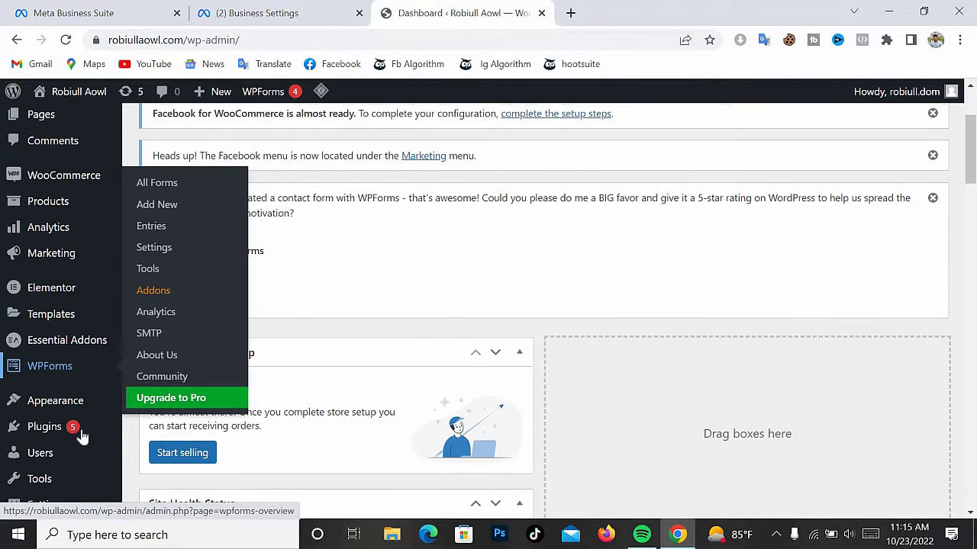
{"action": "scroll", "coordinate": [60, 410], "scroll_direction": "down", "scroll_amount": 1}
{"action": "scroll", "coordinate": [45, 427], "scroll_direction": "down", "scroll_amount": 2}
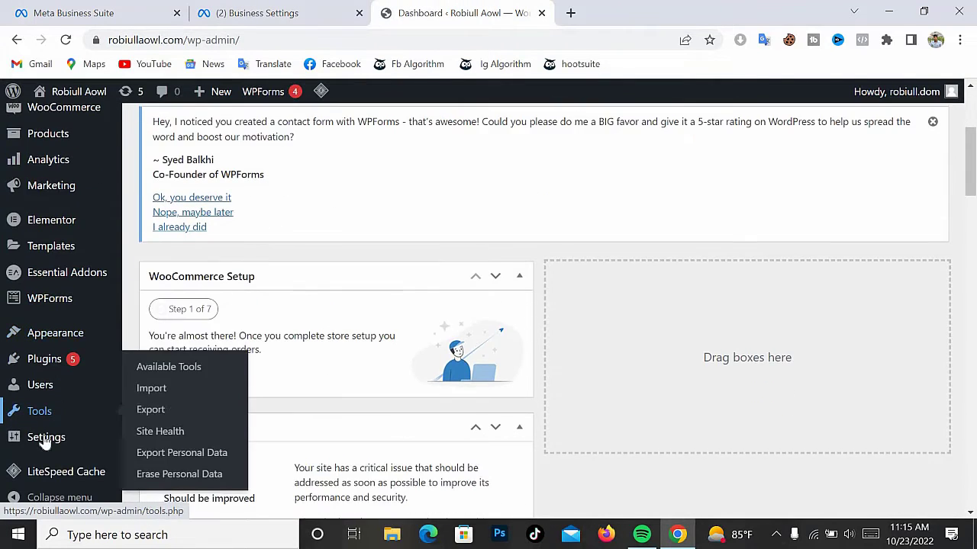
{"action": "mouse_move", "coordinate": [44, 436]}
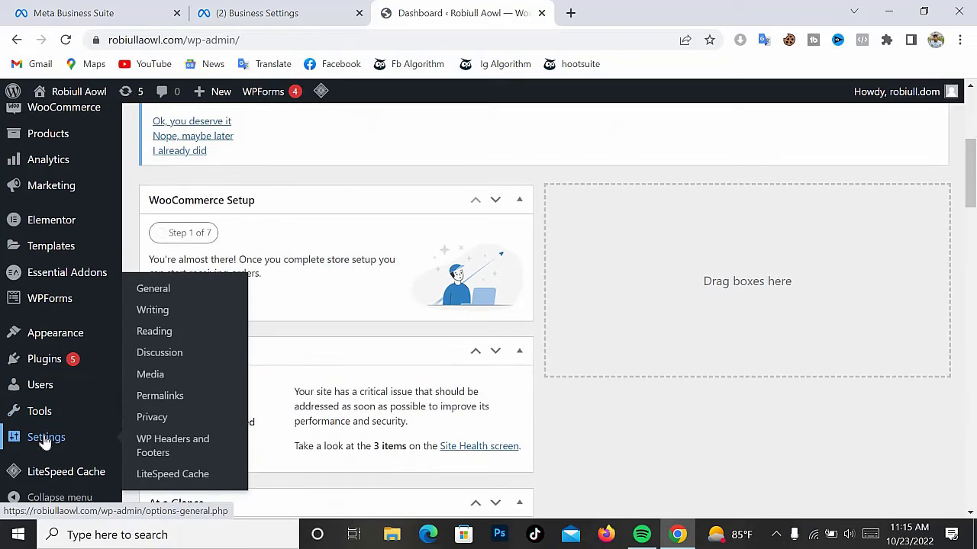
{"action": "left_click", "coordinate": [162, 453]}
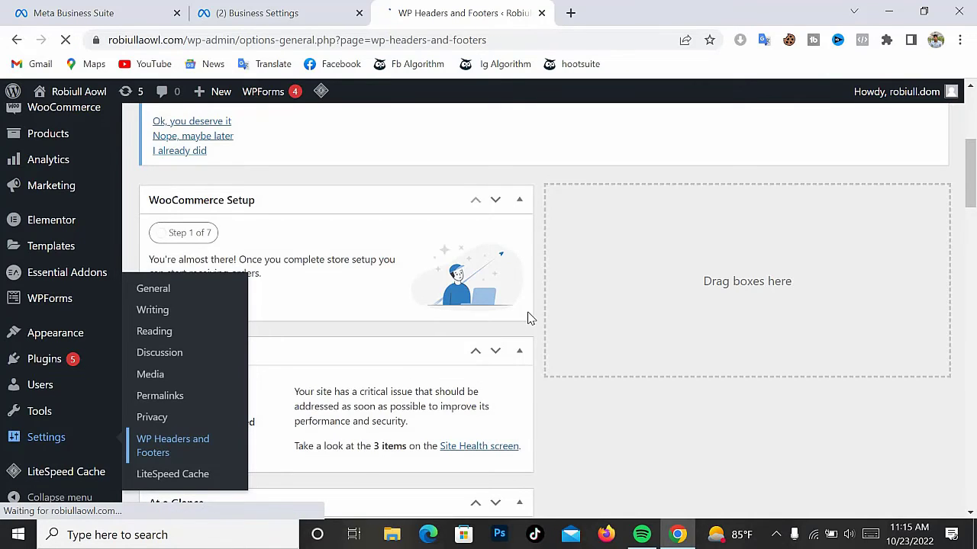
- Delete the old facebook-domain-verification meta-tag above the Meta Pixel code in Scripts in Header
{"action": "scroll", "coordinate": [531, 319], "scroll_direction": "down", "scroll_amount": 2}
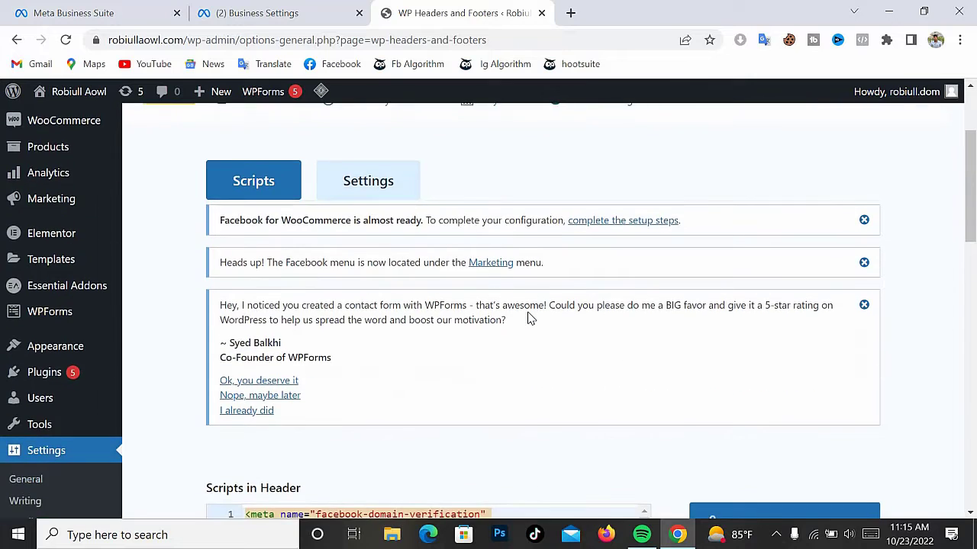
{"action": "scroll", "coordinate": [532, 318], "scroll_direction": "down", "scroll_amount": 4}
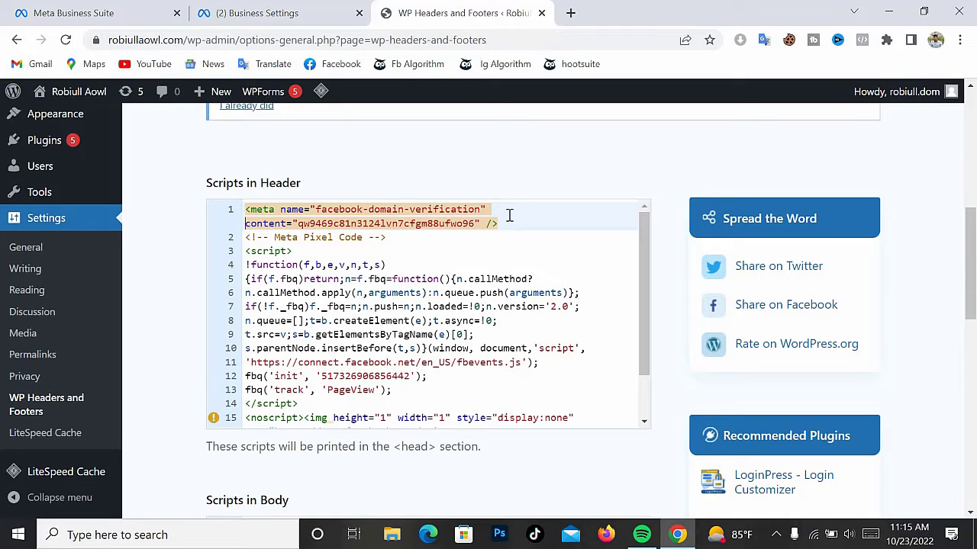
{"action": "key", "text": "BackSpace"}
{"action": "key", "text": "BackSpace"}
{"action": "key", "text": "BackSpace"}
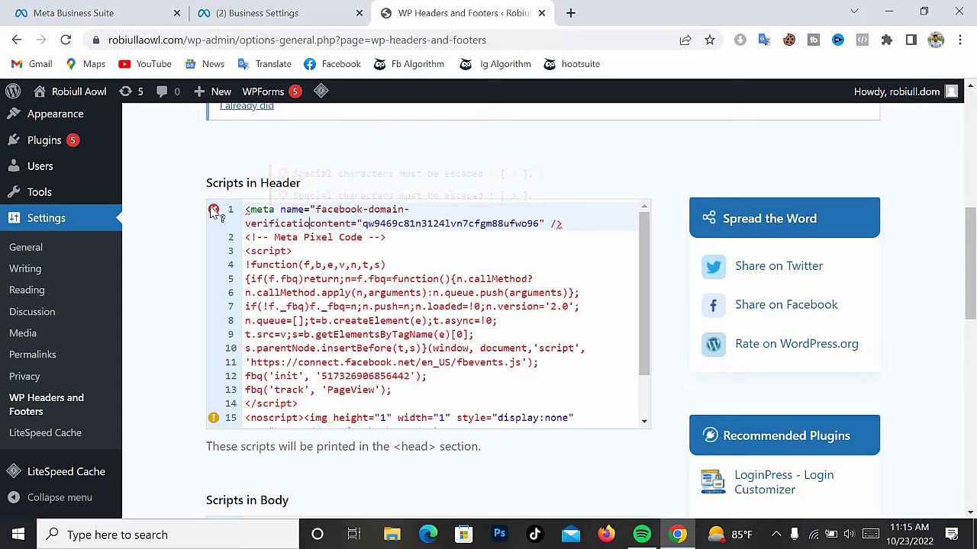
{"action": "key", "text": "BackSpace"}
{"action": "key", "text": "BackSpace"}
{"action": "key", "text": "BackSpace"}
{"action": "key", "text": "BackSpace"}
{"action": "key", "text": "BackSpace"}
{"action": "key", "text": "BackSpace"}
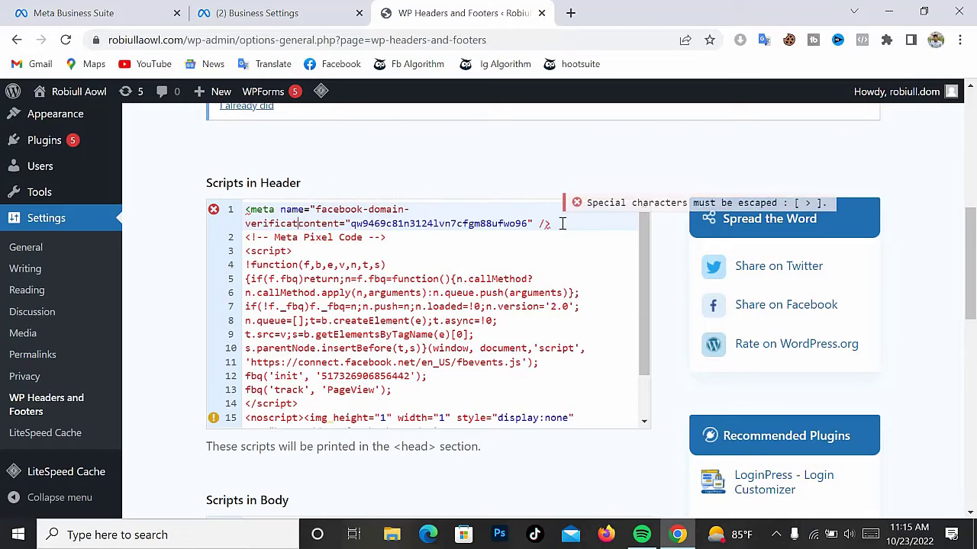
{"action": "key", "text": "BackSpace"}
{"action": "key", "text": "BackSpace"}
{"action": "key", "text": "BackSpace"}
{"action": "key", "text": "BackSpace"}
{"action": "key", "text": "BackSpace"}
{"action": "key", "text": "BackSpace"}
{"action": "key", "text": "BackSpace"}
{"action": "key", "text": "BackSpace"}
{"action": "key", "text": "BackSpace"}
{"action": "key", "text": "BackSpace"}
{"action": "key", "text": "BackSpace"}
{"action": "key", "text": "BackSpace"}
{"action": "key", "text": "BackSpace"}
{"action": "key", "text": "BackSpace"}
{"action": "key", "text": "BackSpace"}
{"action": "key", "text": "BackSpace"}
{"action": "key", "text": "BackSpace"}
{"action": "key", "text": "BackSpace"}
{"action": "key", "text": "BackSpace"}
{"action": "key", "text": "BackSpace"}
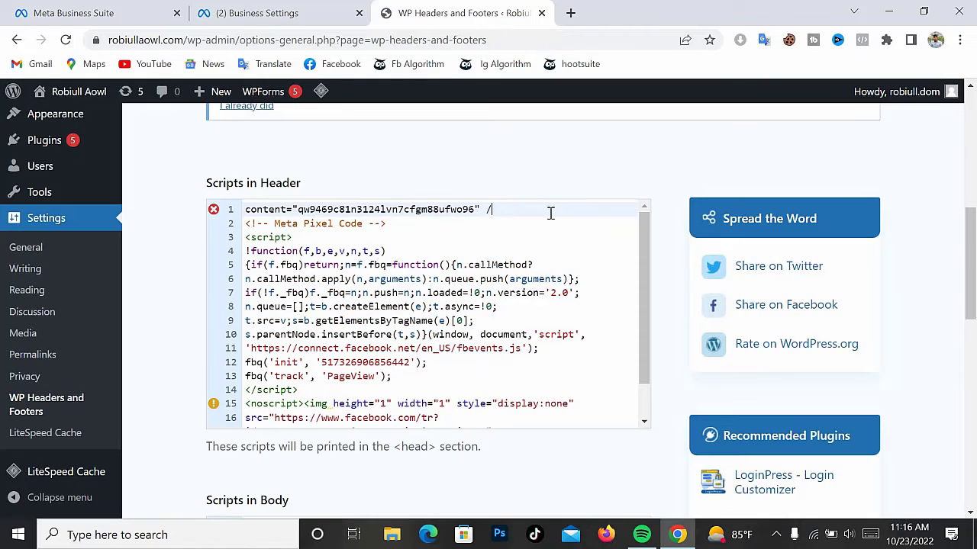
{"action": "key", "text": "BackSpace"}
{"action": "key", "text": "BackSpace"}
{"action": "key", "text": "BackSpace"}
{"action": "key", "text": "BackSpace"}
{"action": "key", "text": "BackSpace"}
{"action": "key", "text": "BackSpace"}
{"action": "key", "text": "BackSpace"}
{"action": "key", "text": "BackSpace"}
{"action": "key", "text": "BackSpace"}
{"action": "key", "text": "BackSpace"}
{"action": "key", "text": "BackSpace"}
{"action": "key", "text": "BackSpace"}
{"action": "key", "text": "BackSpace"}
{"action": "key", "text": "BackSpace"}
{"action": "key", "text": "BackSpace"}
{"action": "key", "text": "BackSpace"}
{"action": "key", "text": "BackSpace"}
{"action": "key", "text": "BackSpace"}
{"action": "key", "text": "BackSpace"}
{"action": "key", "text": "BackSpace"}
{"action": "key", "text": "BackSpace"}
{"action": "key", "text": "BackSpace"}
{"action": "key", "text": "BackSpace"}
{"action": "key", "text": "BackSpace"}
{"action": "key", "text": "BackSpace"}
{"action": "key", "text": "BackSpace"}
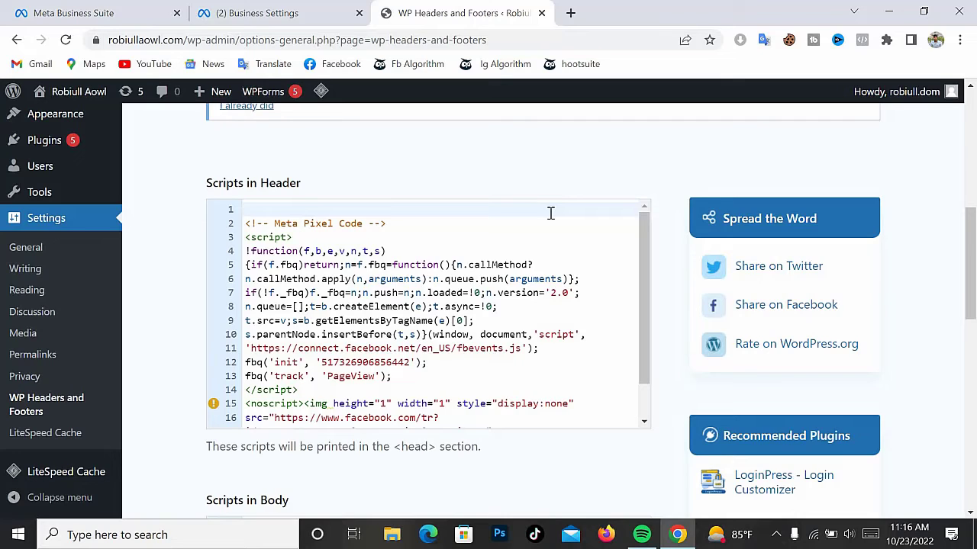
- Paste the copied facebook-domain-verification meta-tag with its verification token above the Meta Pixel code in the header scripts and save the changes
{"action": "key", "text": "ctrl+v"}
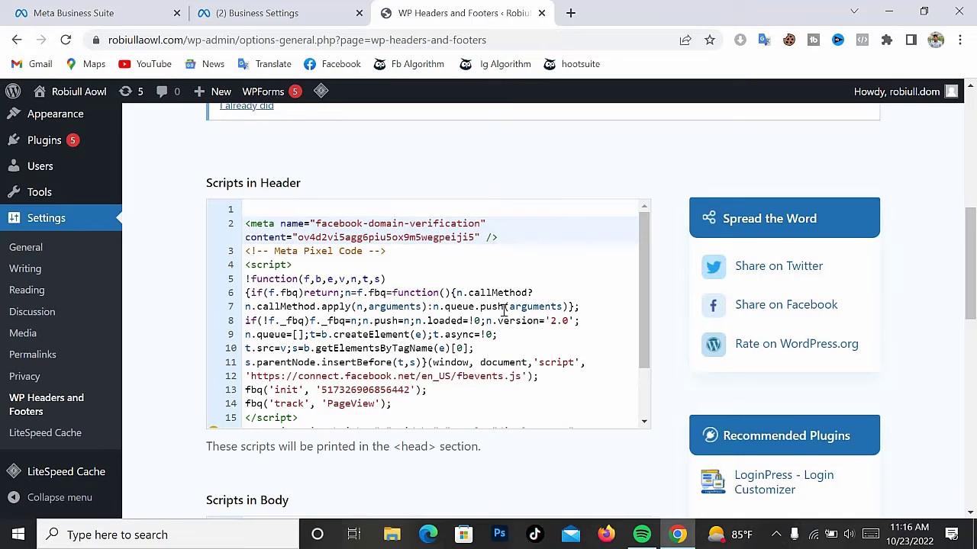
{"action": "scroll", "coordinate": [496, 321], "scroll_direction": "down", "scroll_amount": 2}
{"action": "scroll", "coordinate": [484, 331], "scroll_direction": "down", "scroll_amount": 10}
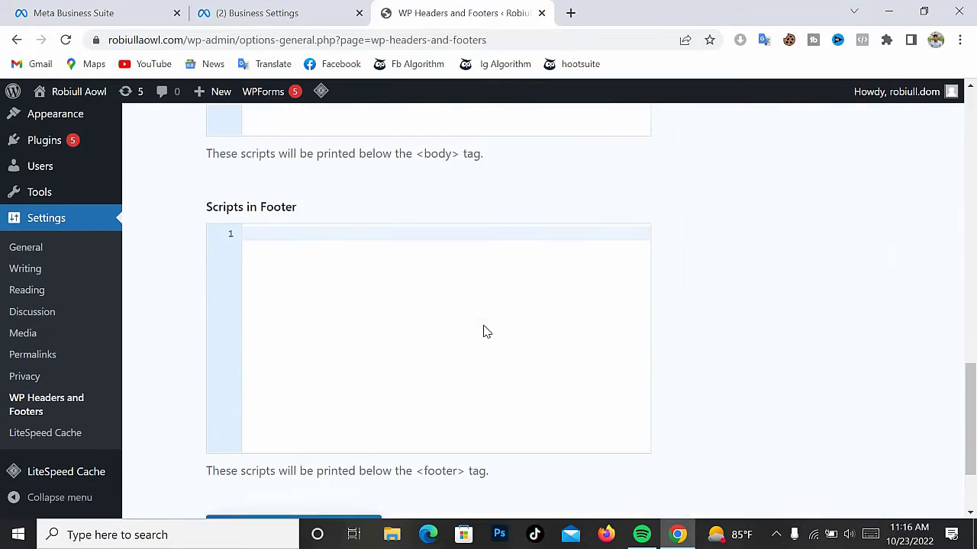
{"action": "left_click", "coordinate": [310, 414]}
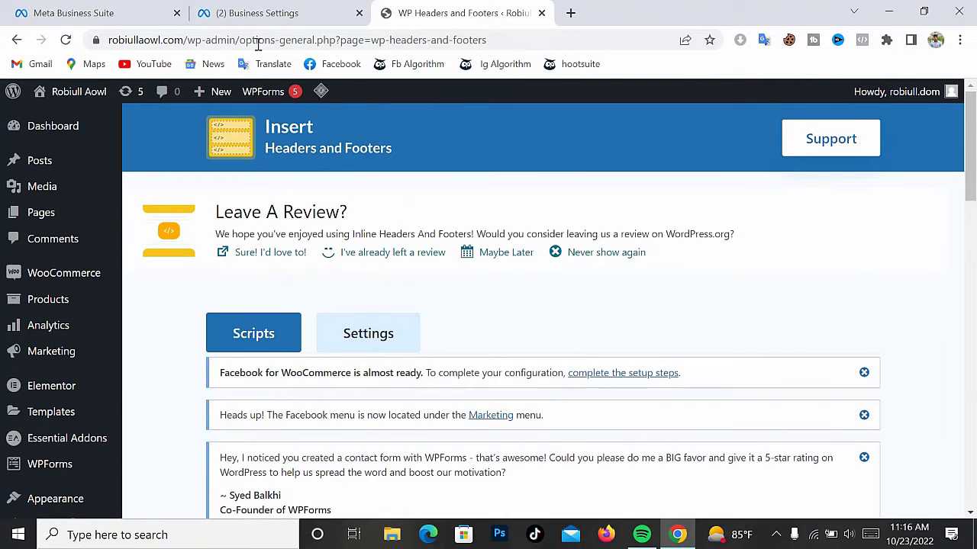
- Return to Meta Business settings, run the domain verification for robiullaowl.com, and close the resulting notice
{"action": "left_click", "coordinate": [271, 16]}
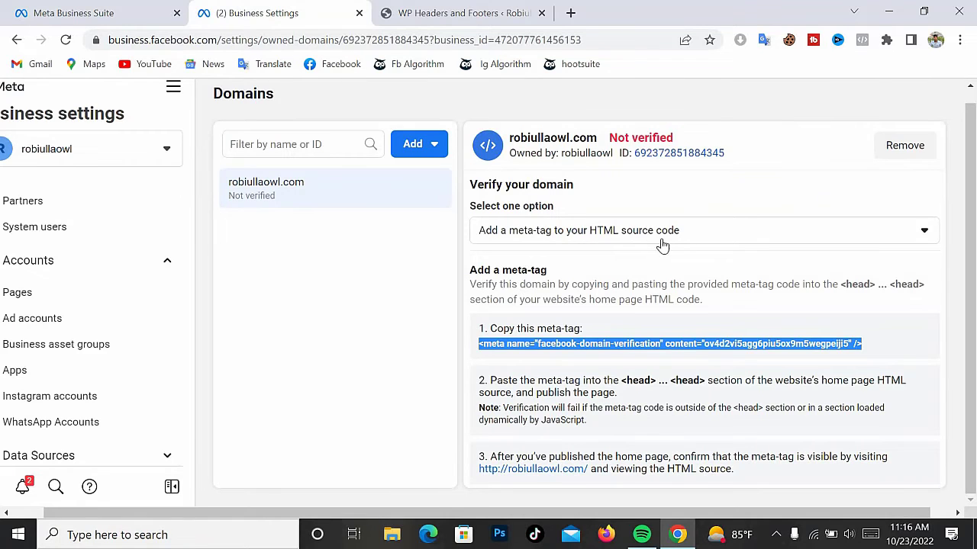
{"action": "scroll", "coordinate": [709, 305], "scroll_direction": "up", "scroll_amount": 1}
{"action": "scroll", "coordinate": [709, 305], "scroll_direction": "down", "scroll_amount": 1}
{"action": "scroll", "coordinate": [503, 467], "scroll_direction": "down", "scroll_amount": 2}
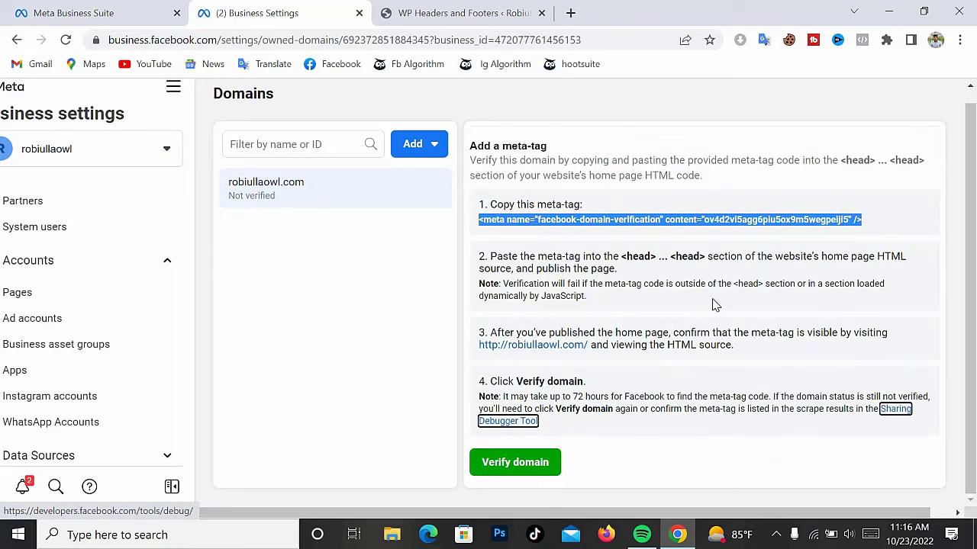
{"action": "left_click", "coordinate": [517, 463]}
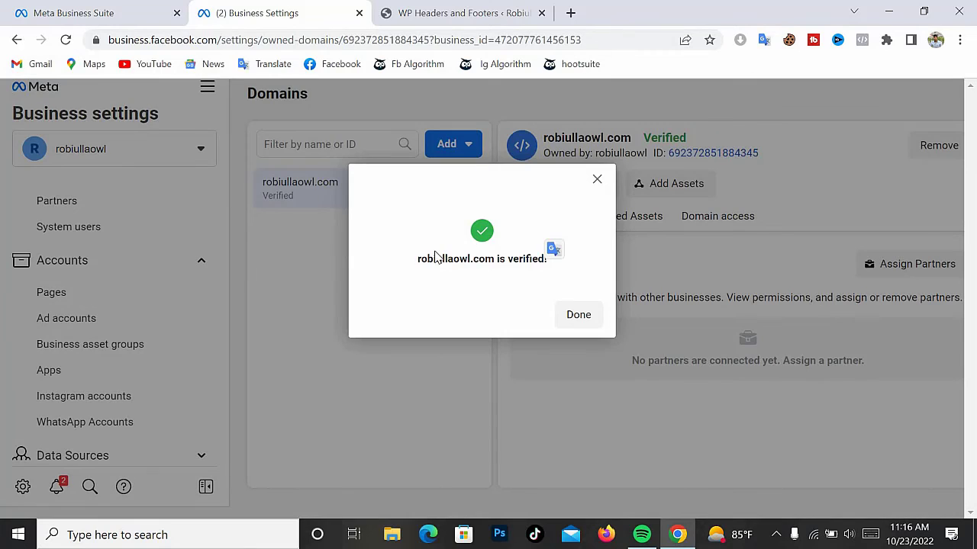
{"action": "left_click", "coordinate": [578, 314]}
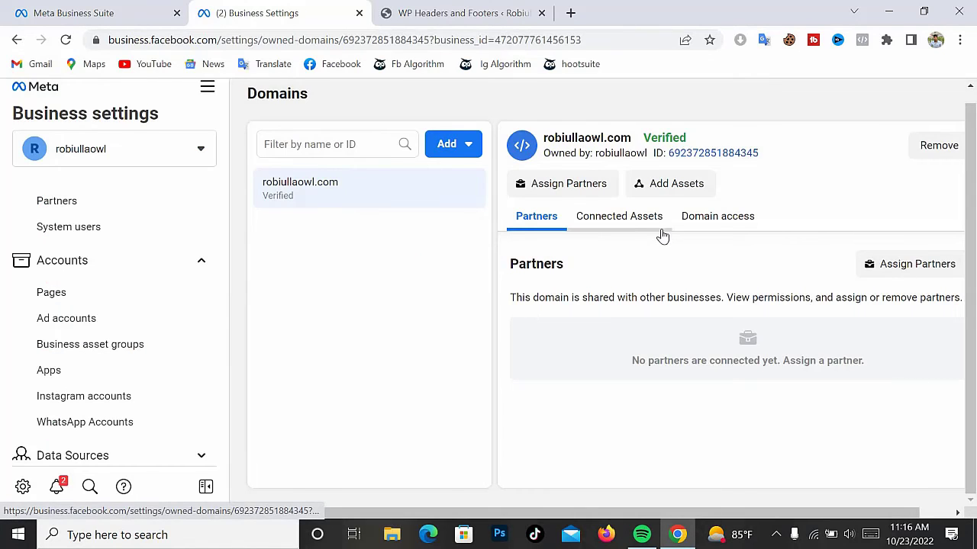